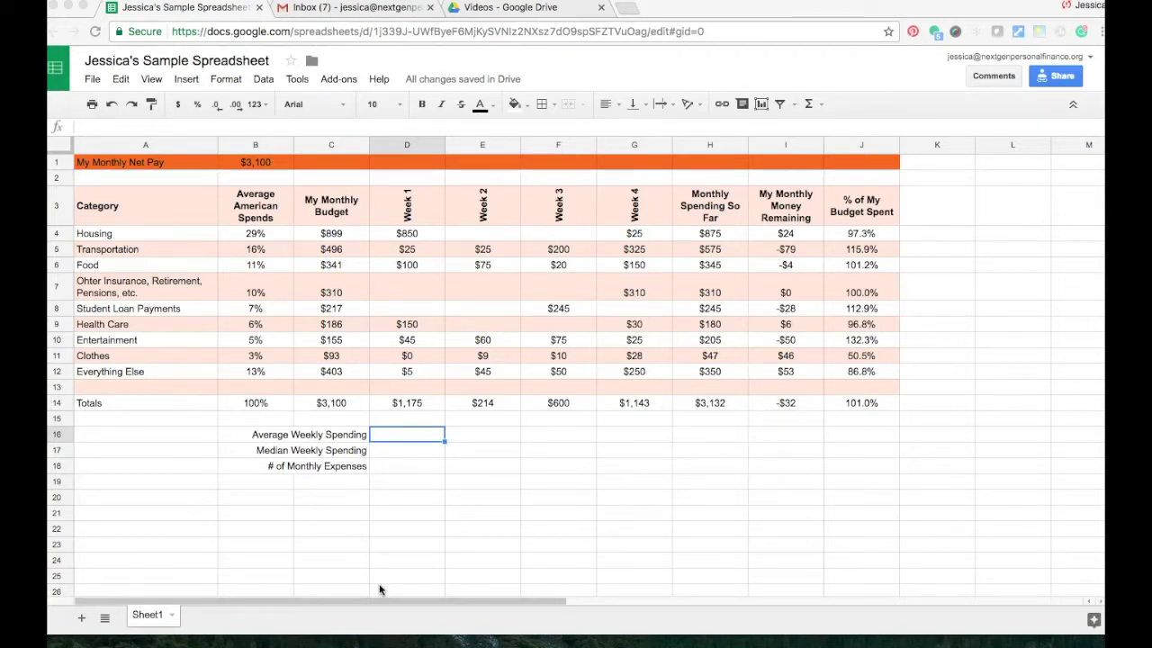
Calculate the average weekly spending in D16 with the formula =(D14+E14+F14+G14)/4
left_click(273, 437)
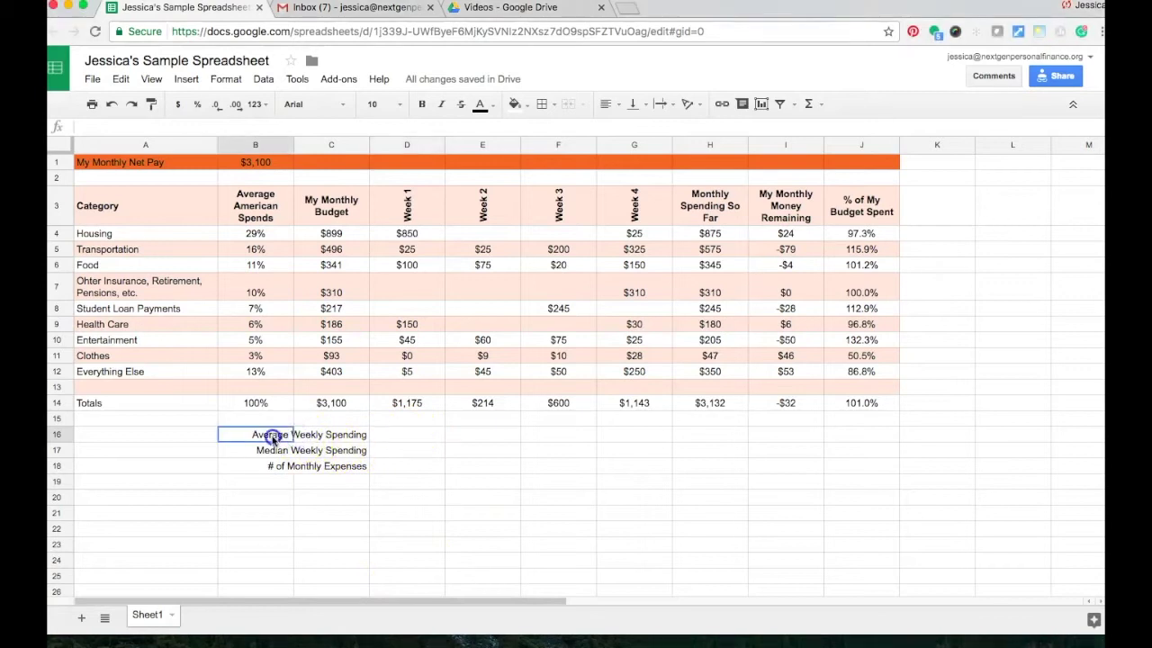
left_click(306, 435)
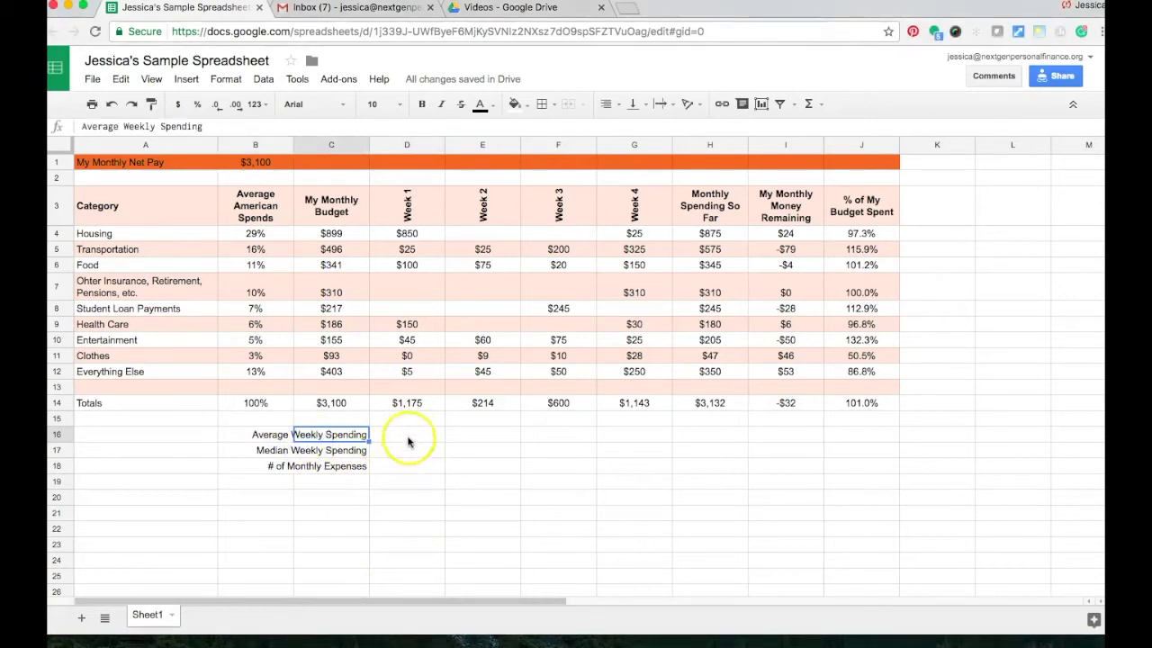
left_click(409, 439)
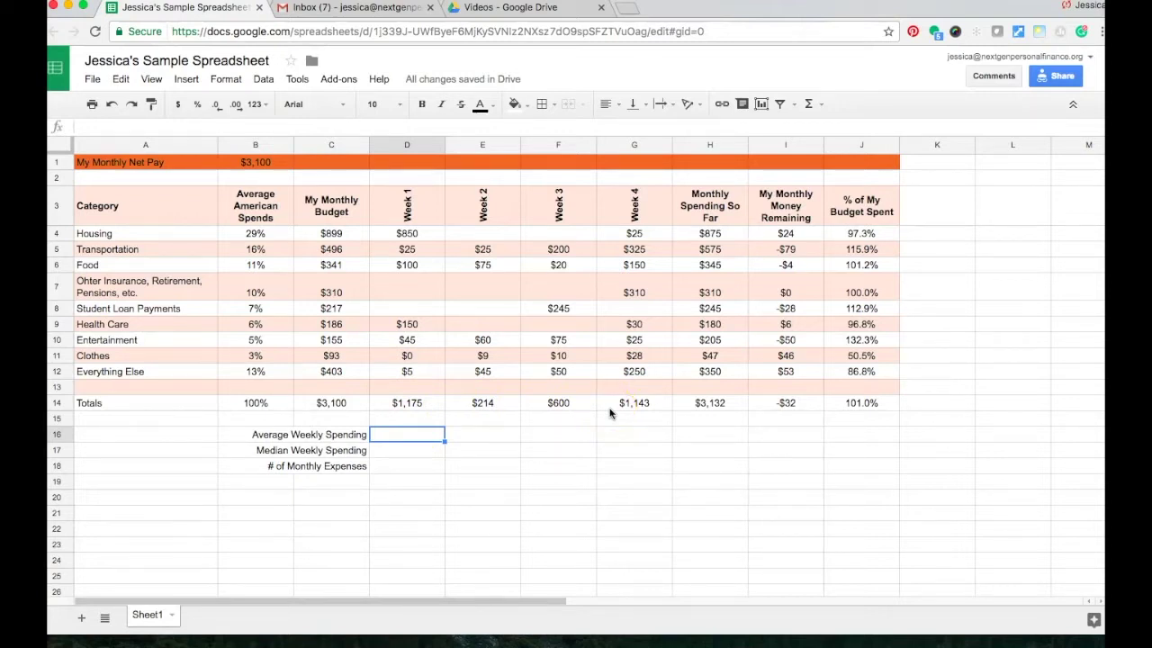
type("=")
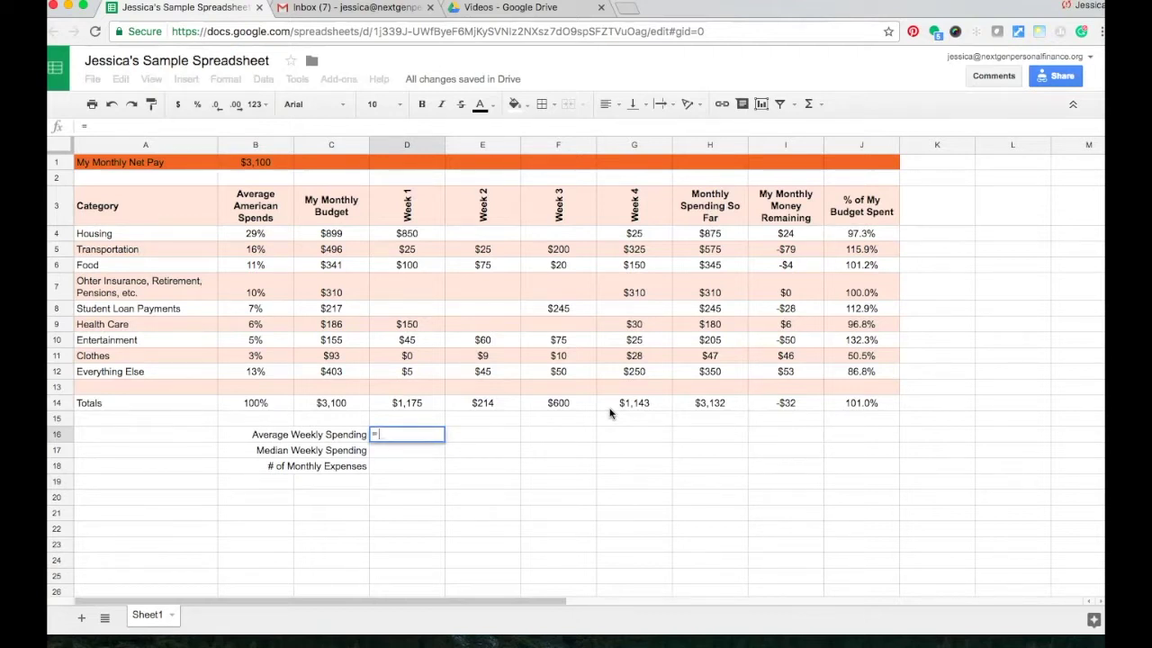
type("(")
left_click(434, 402)
type("+")
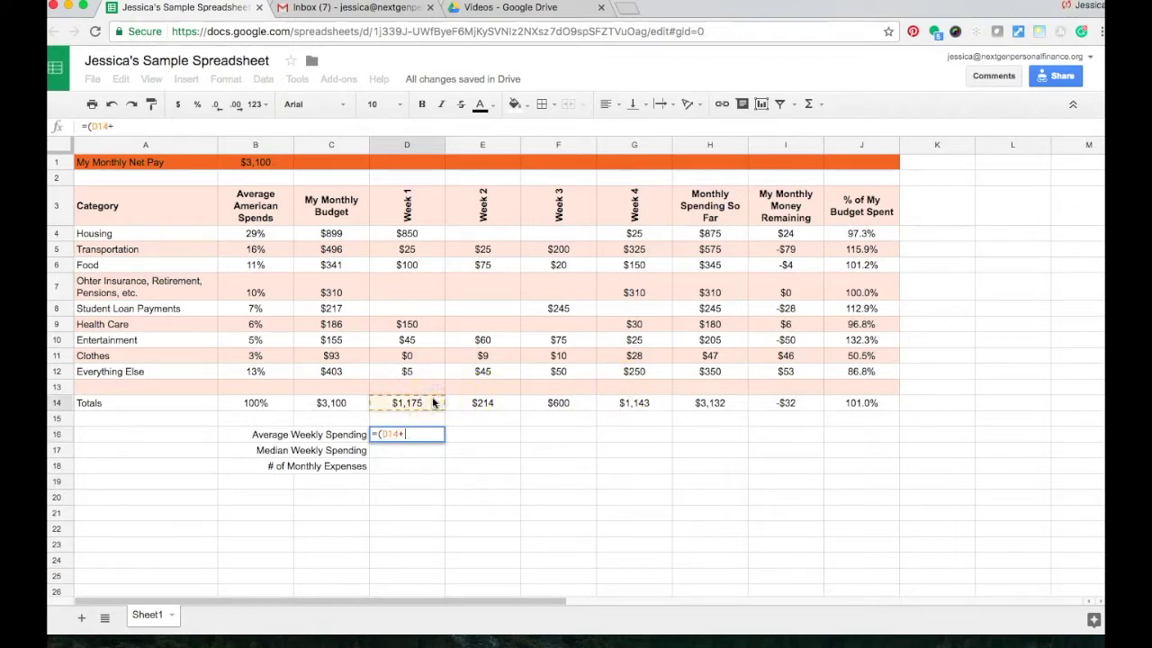
left_click(478, 402)
type("+")
left_click(547, 403)
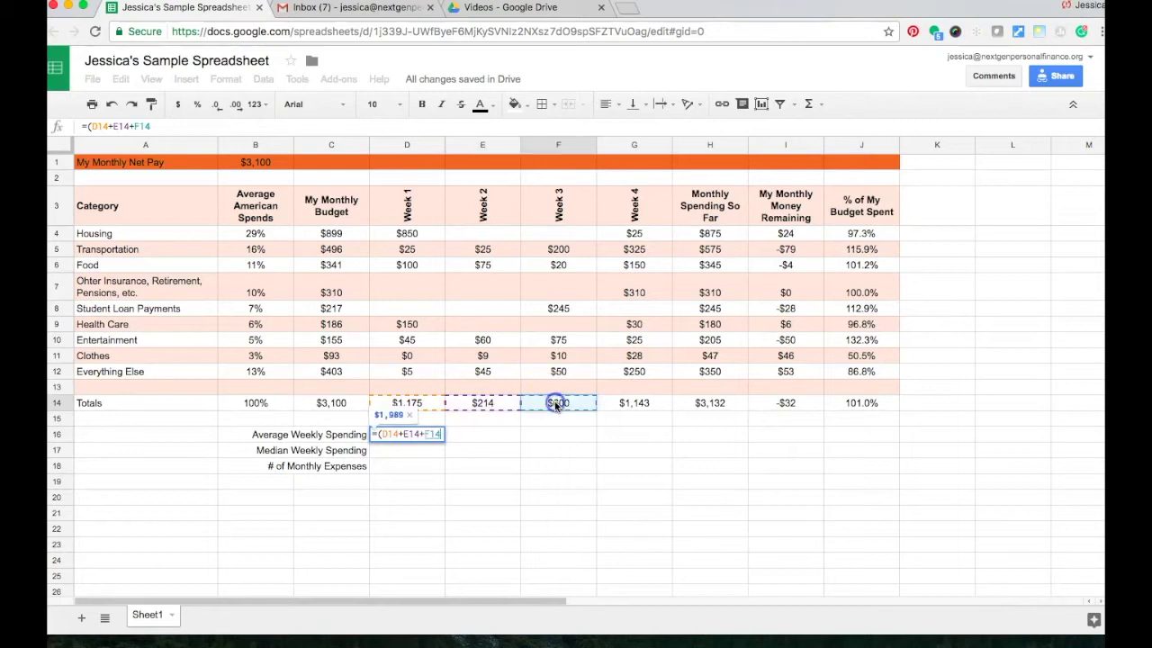
type("+")
left_click(635, 403)
type(")/")
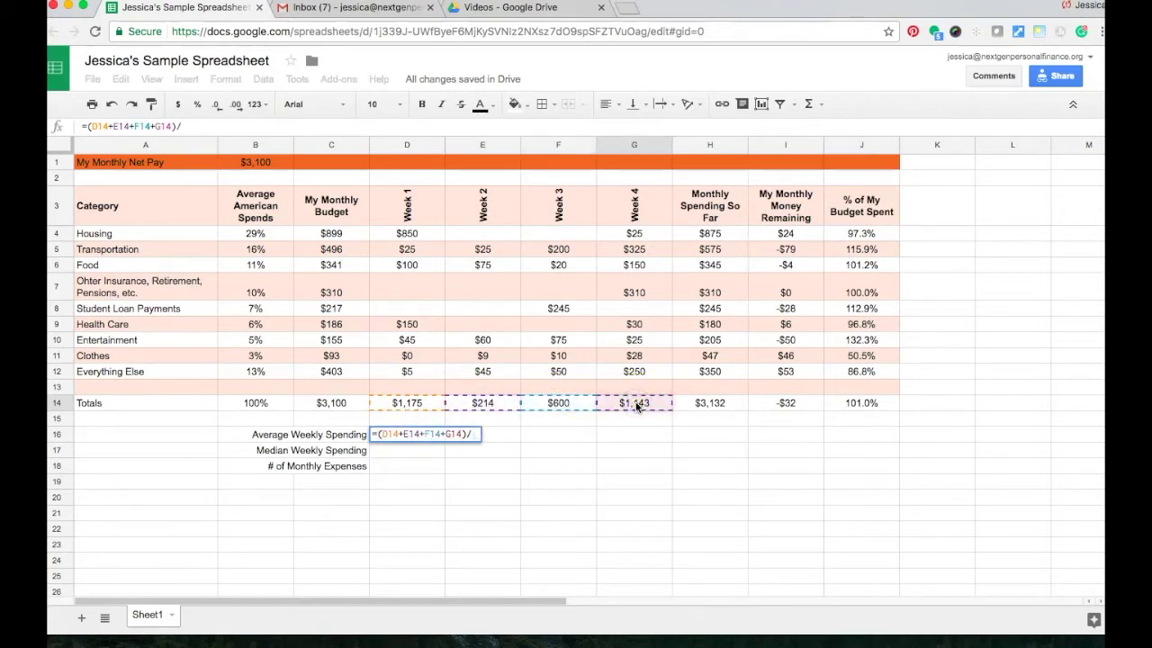
type("4")
key("Return")
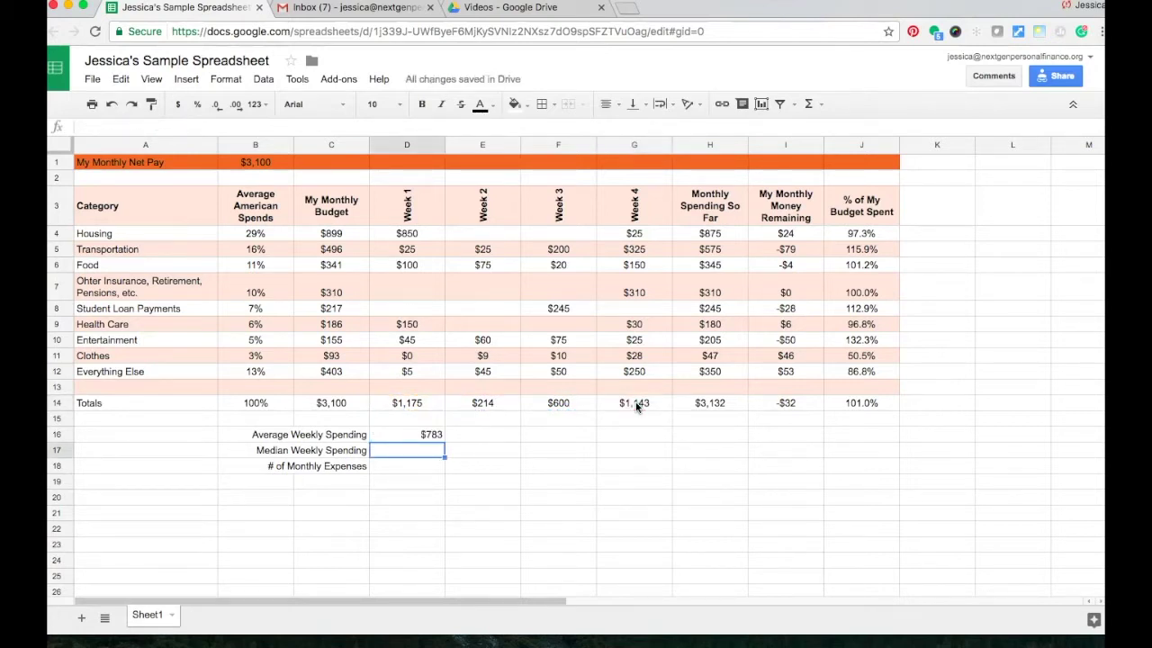
Replace the content of D16 with the AVERAGE function over the four weekly totals, D14:G14
left_click(423, 434)
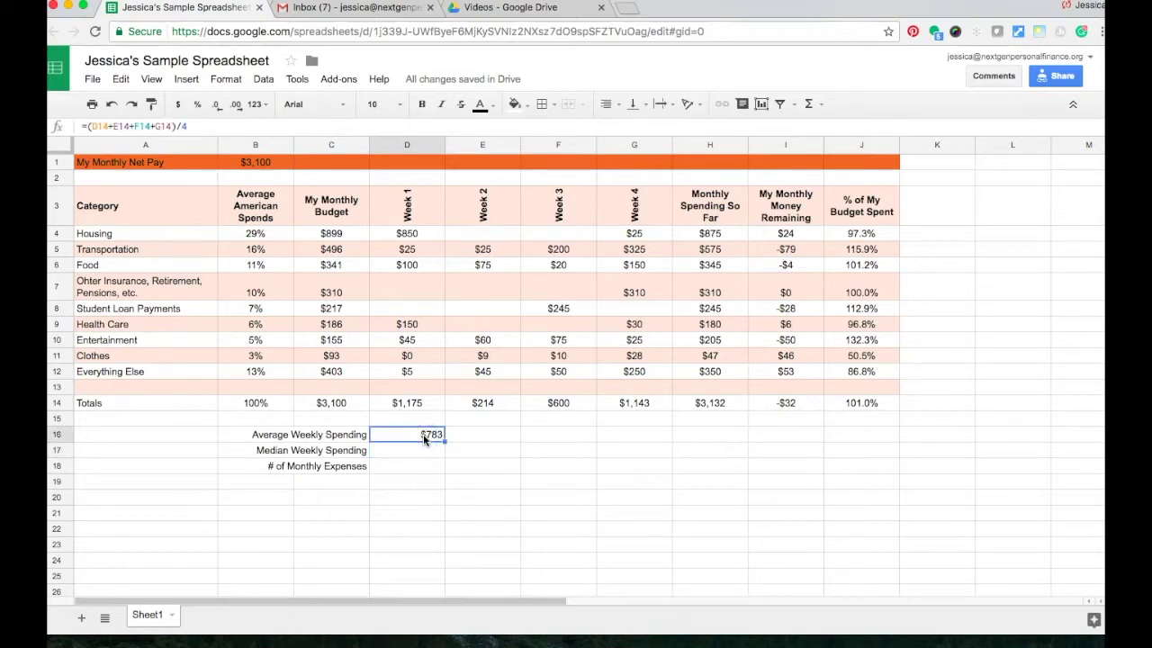
key("Delete")
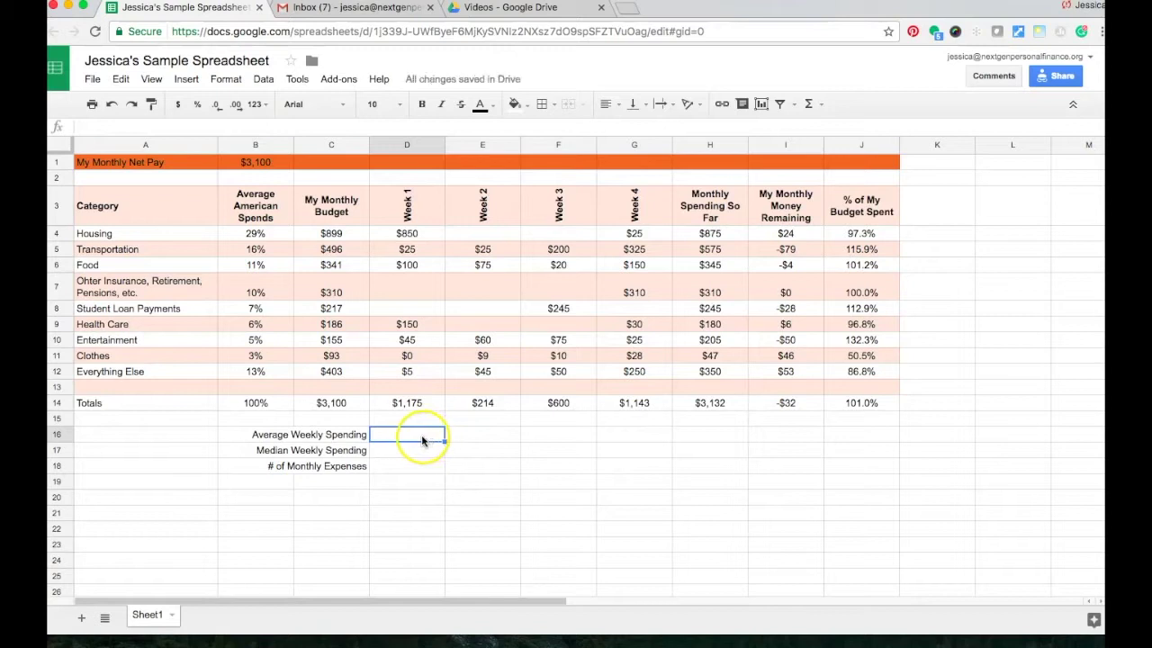
left_click(810, 105)
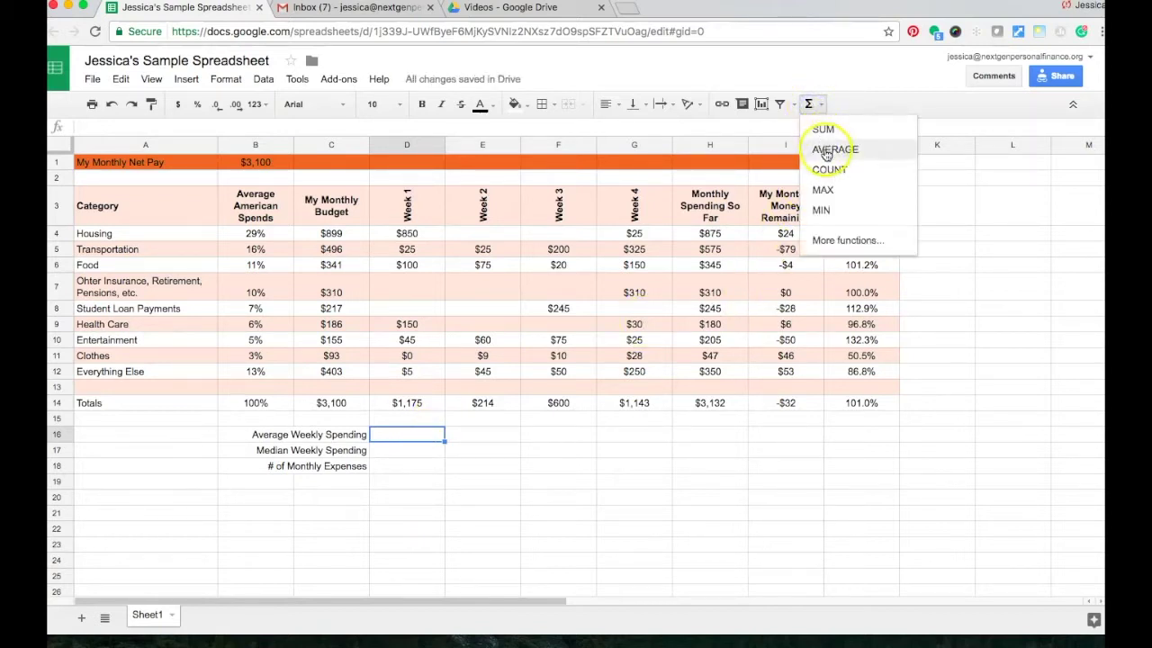
left_click(826, 151)
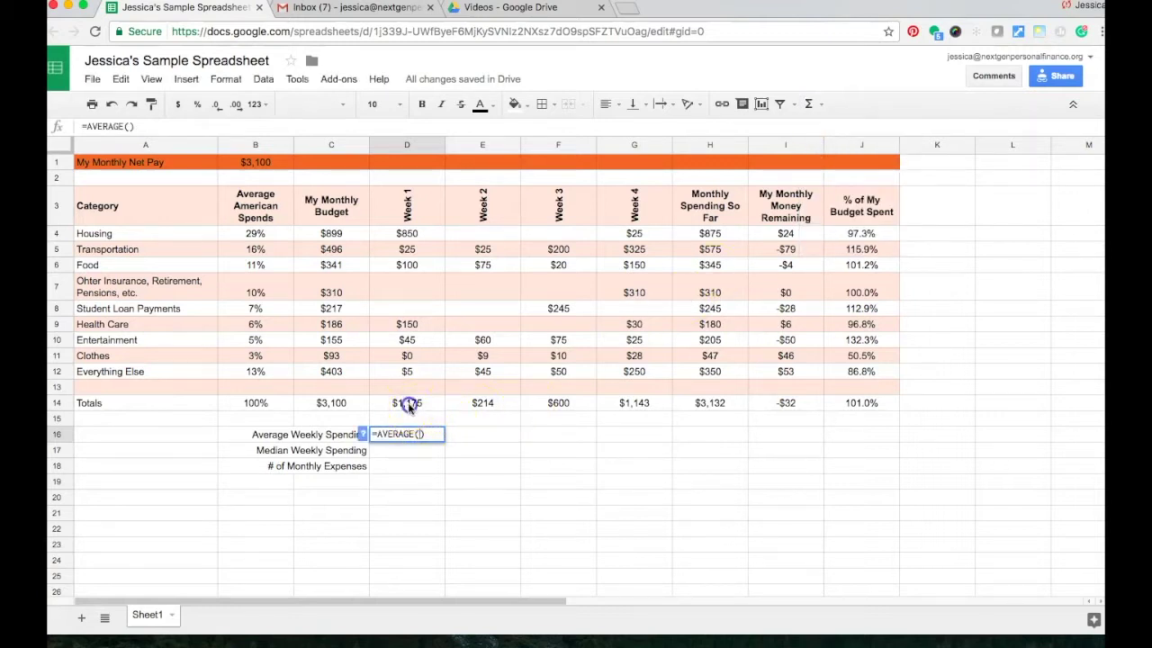
left_click(410, 406)
key("shift+Right")
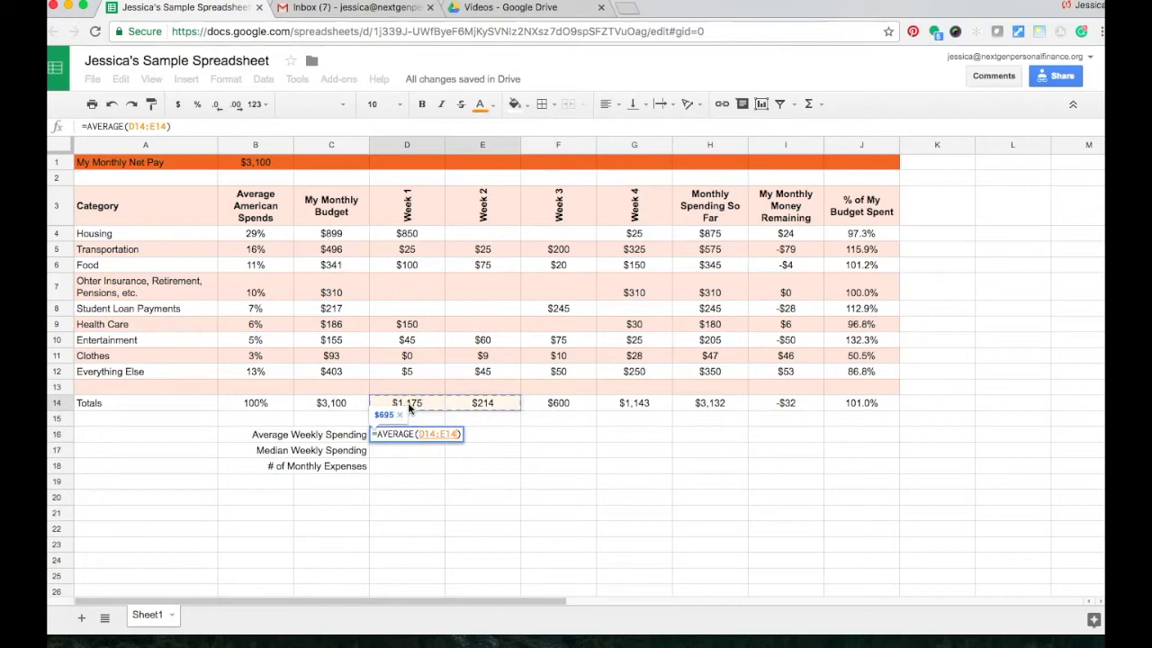
key("shift+Right")
key("shift+Right")
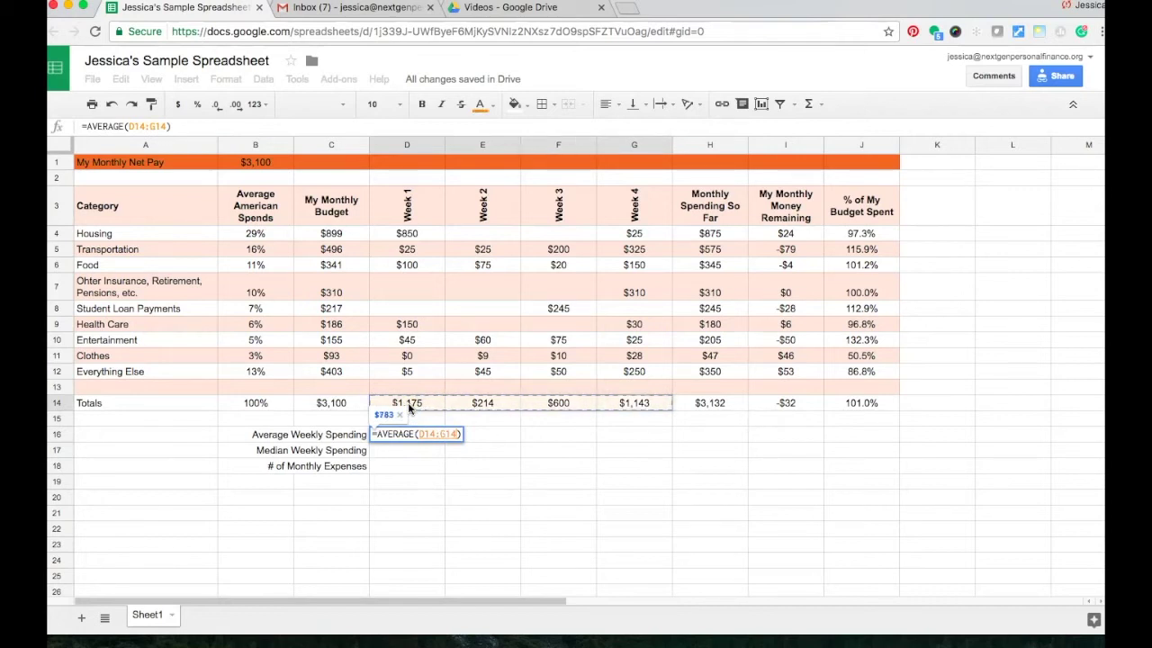
key("Return")
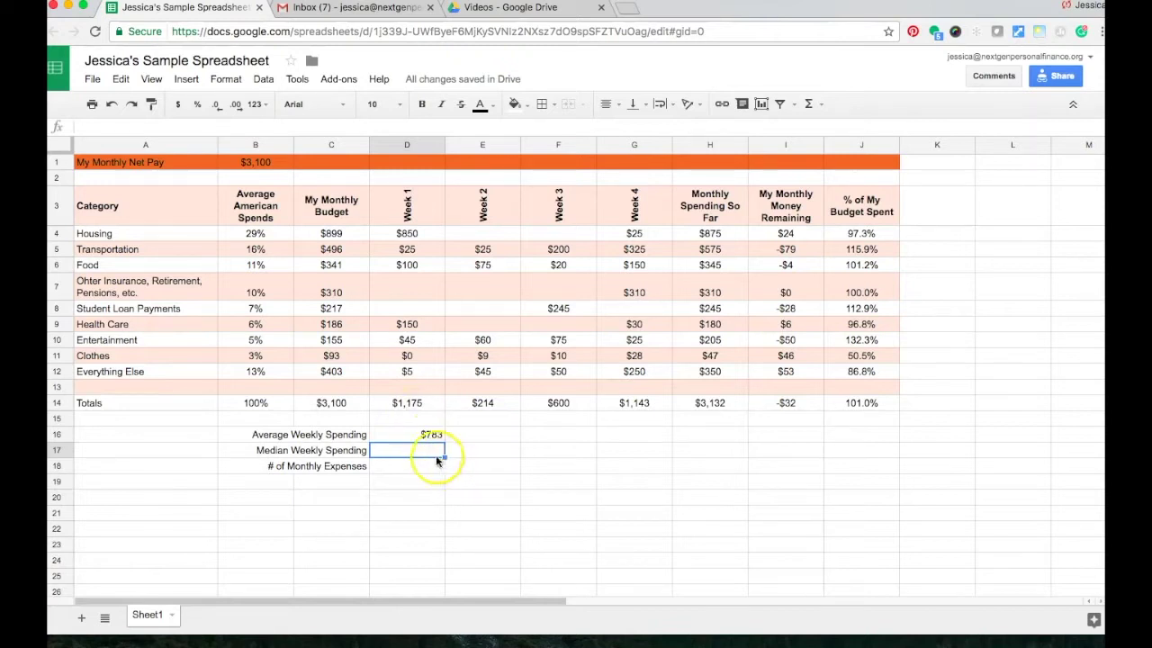
Look up the full Google spreadsheets function list and filter it by the keyword "median"
left_click(809, 104)
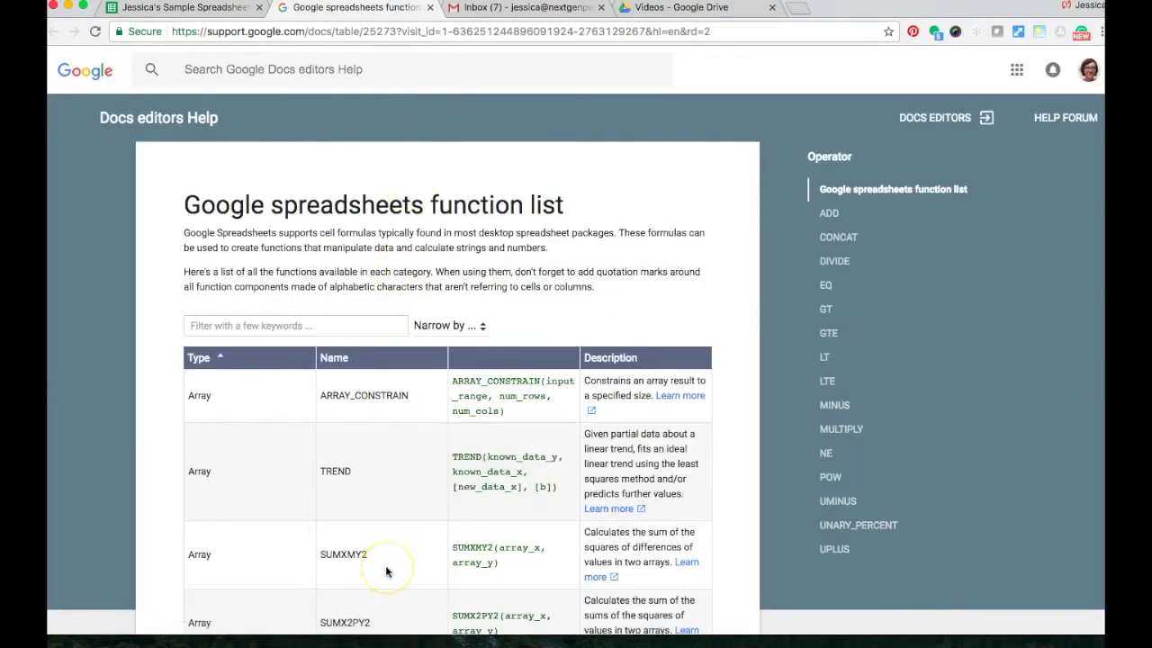
left_click(280, 327)
type("median")
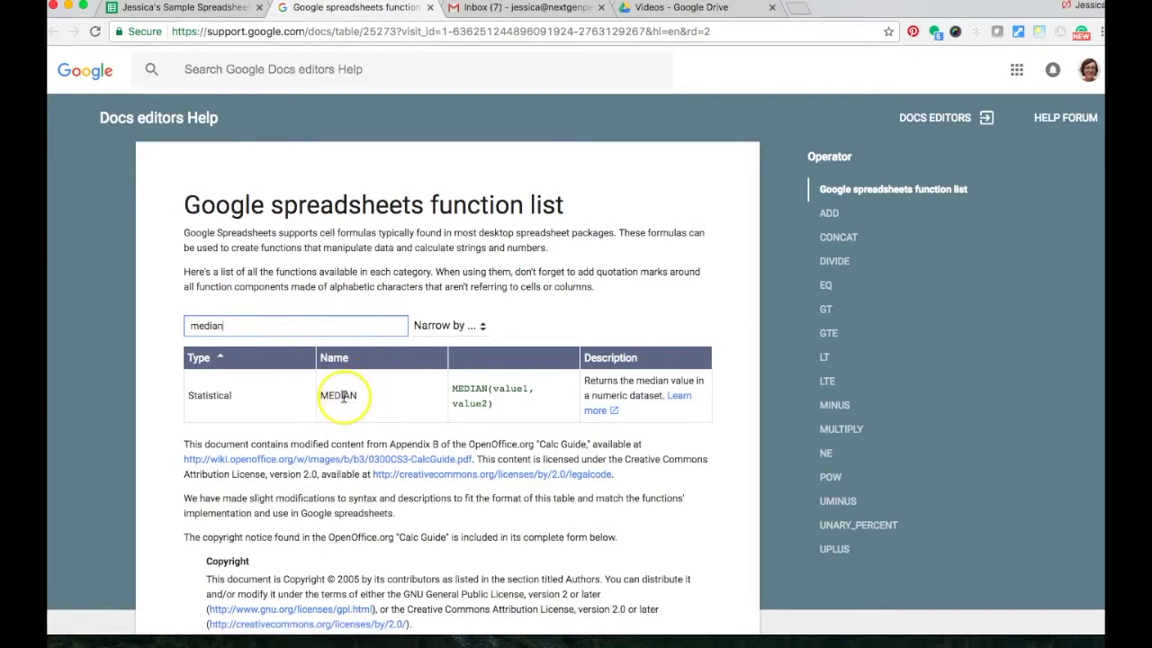
Return to the budget spreadsheet and calculate the median weekly spending in D17 with =median(D14:G14)
left_click(194, 9)
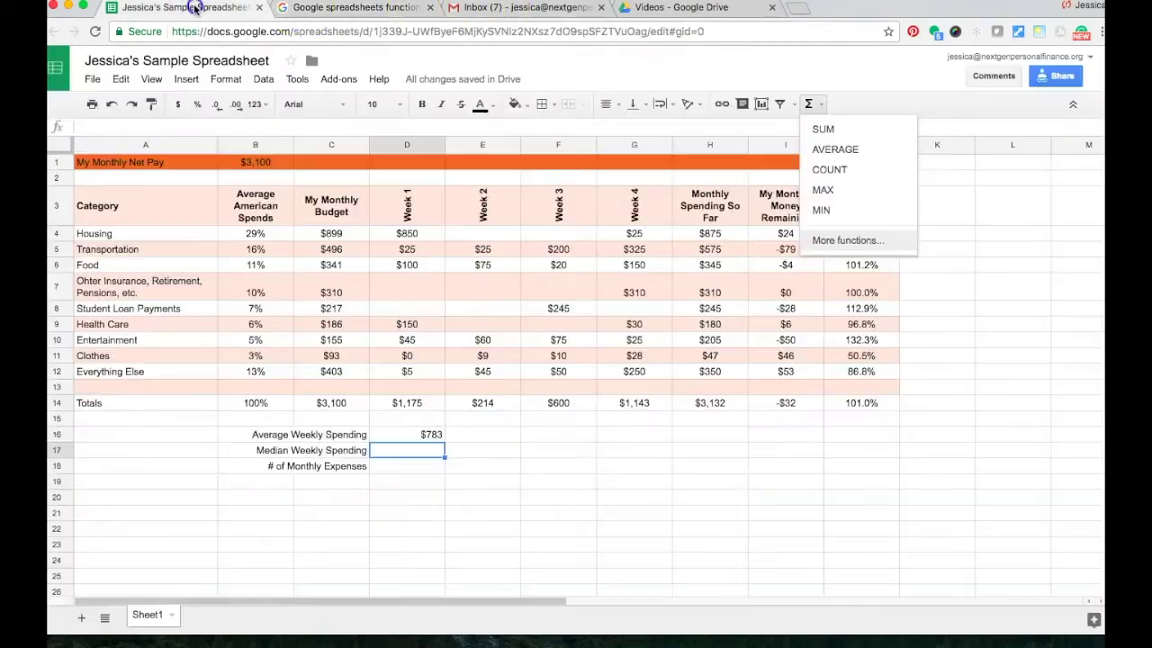
left_click(412, 456)
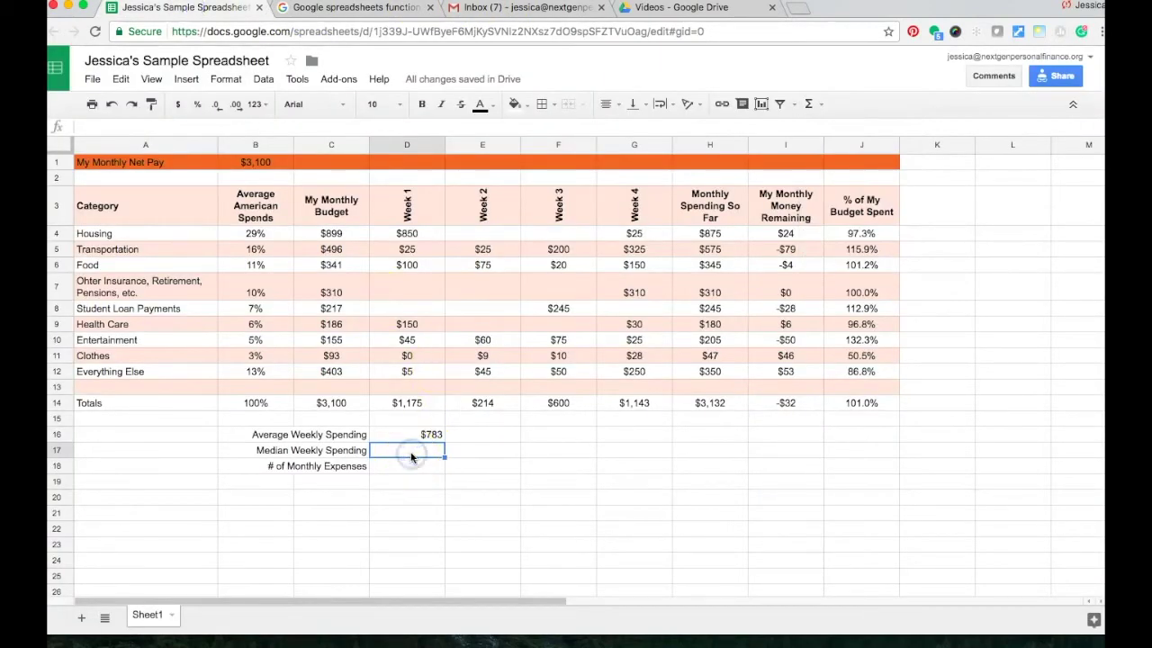
type("=media")
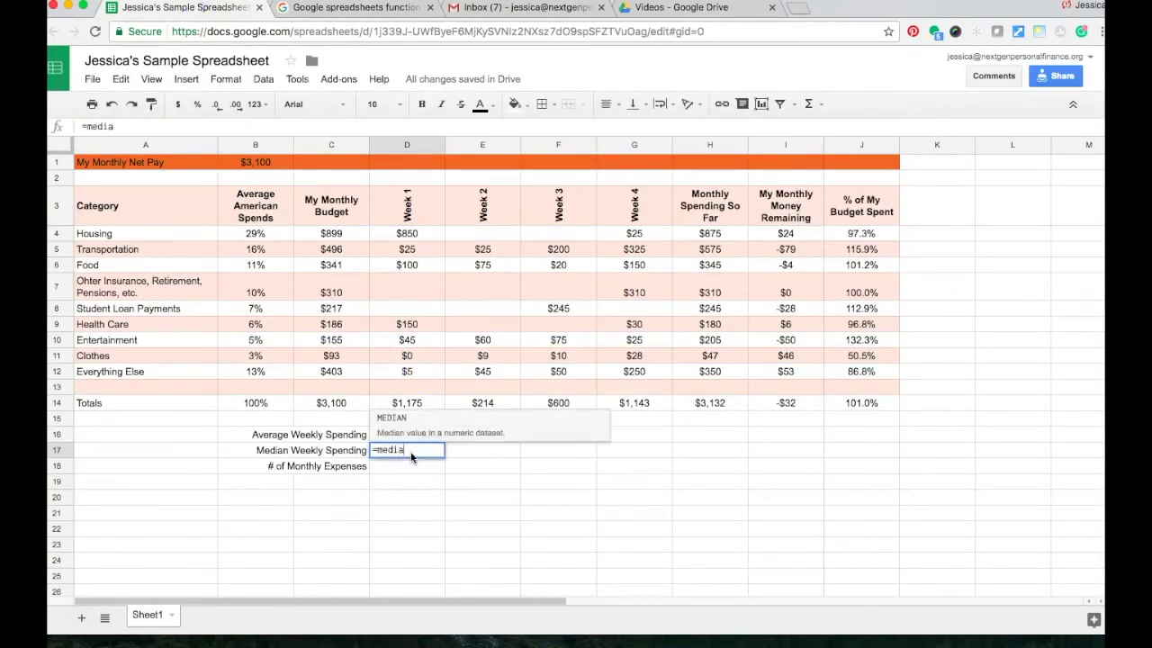
type("n(")
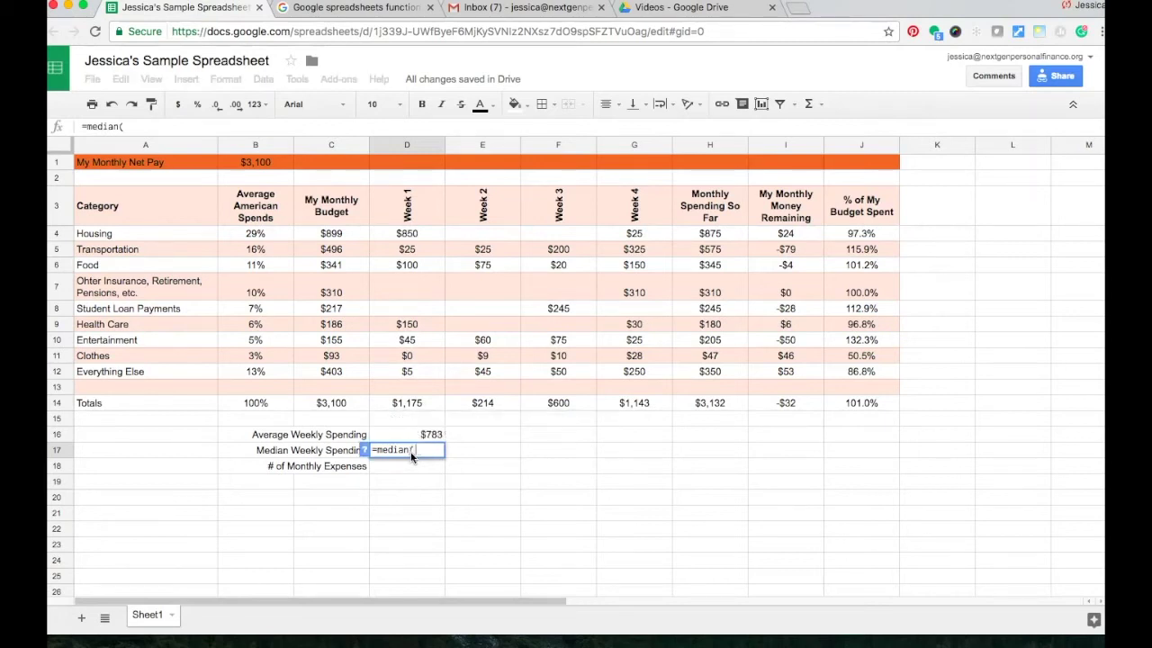
left_click(411, 405)
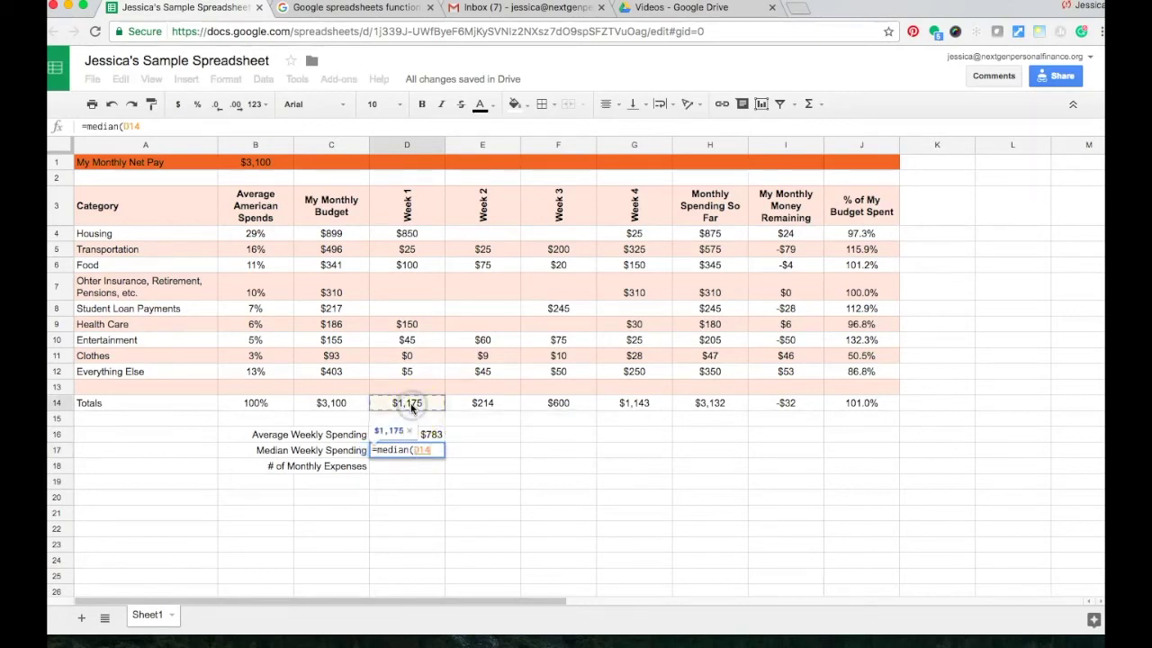
key("shift+Right")
key("shift+Right")
key("shift+Right")
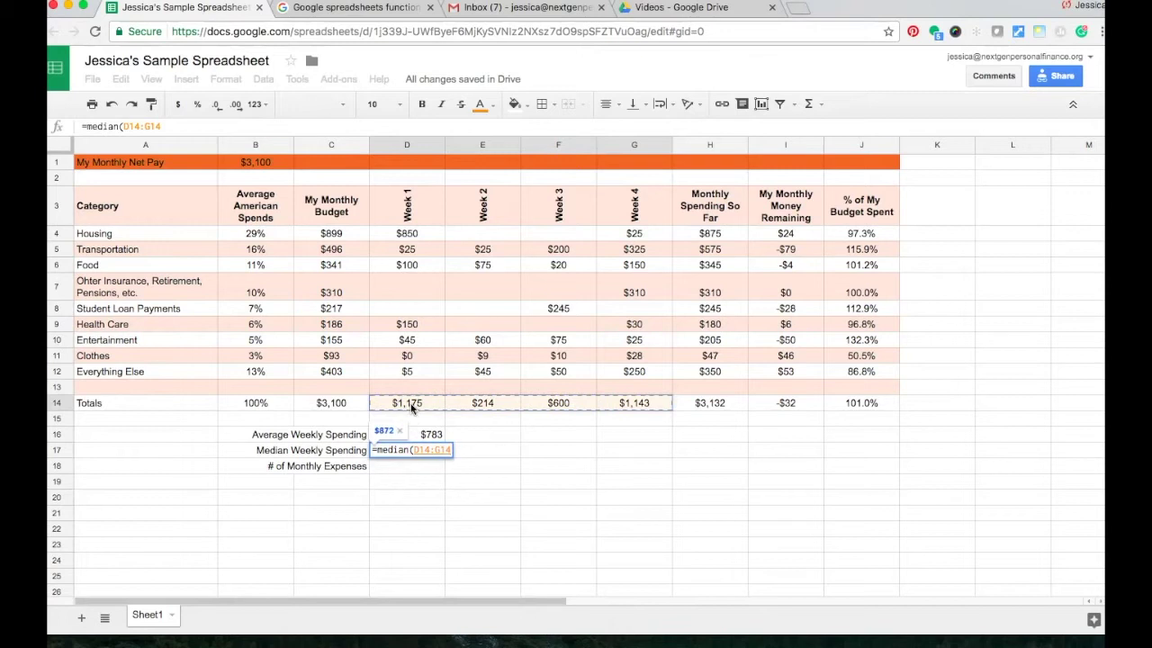
type(")")
key("Return")
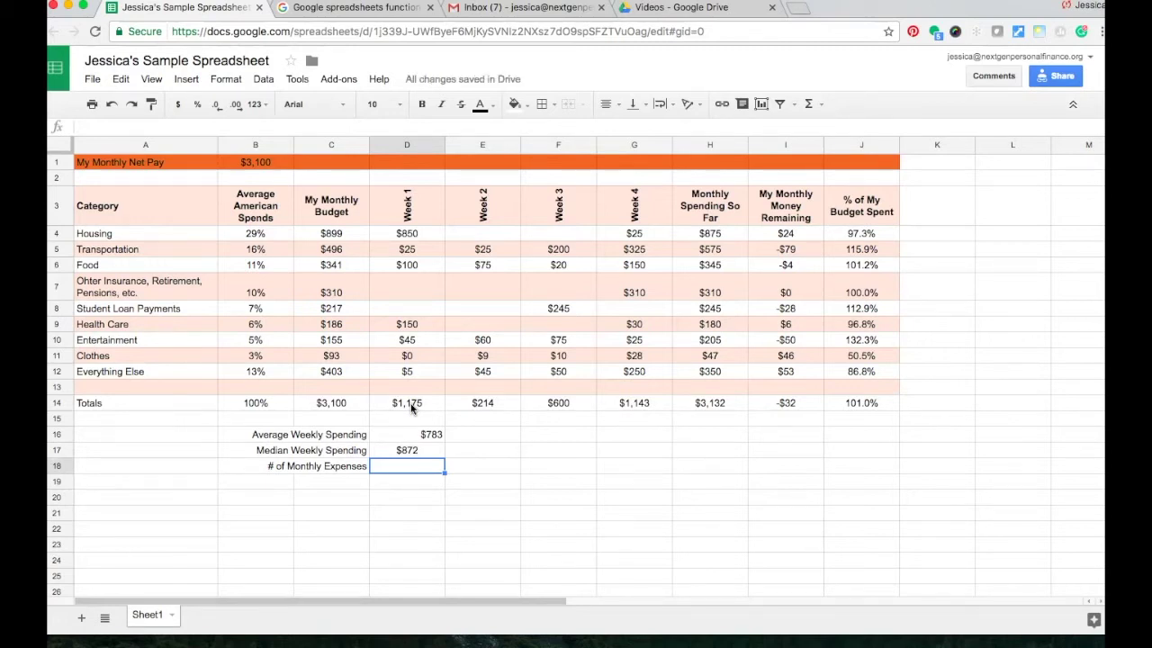
Select the four weekly totals, D14:G14, to examine the values used for the average and median
left_click(414, 404)
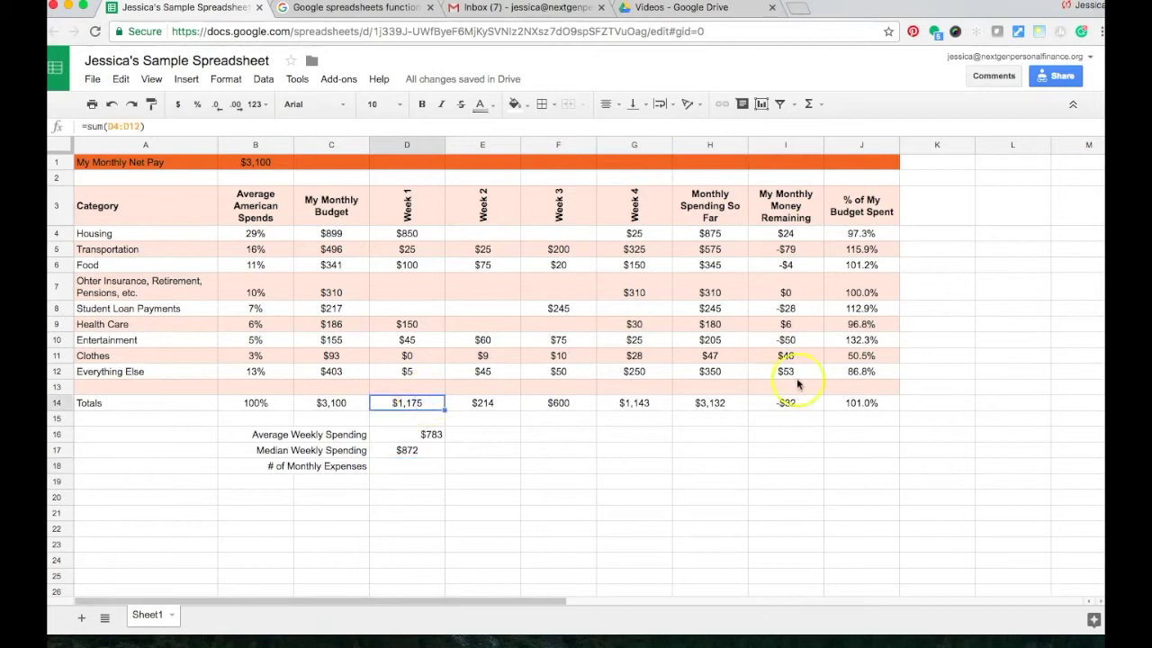
key("shift+Right")
key("shift+Right")
key("shift+Right")
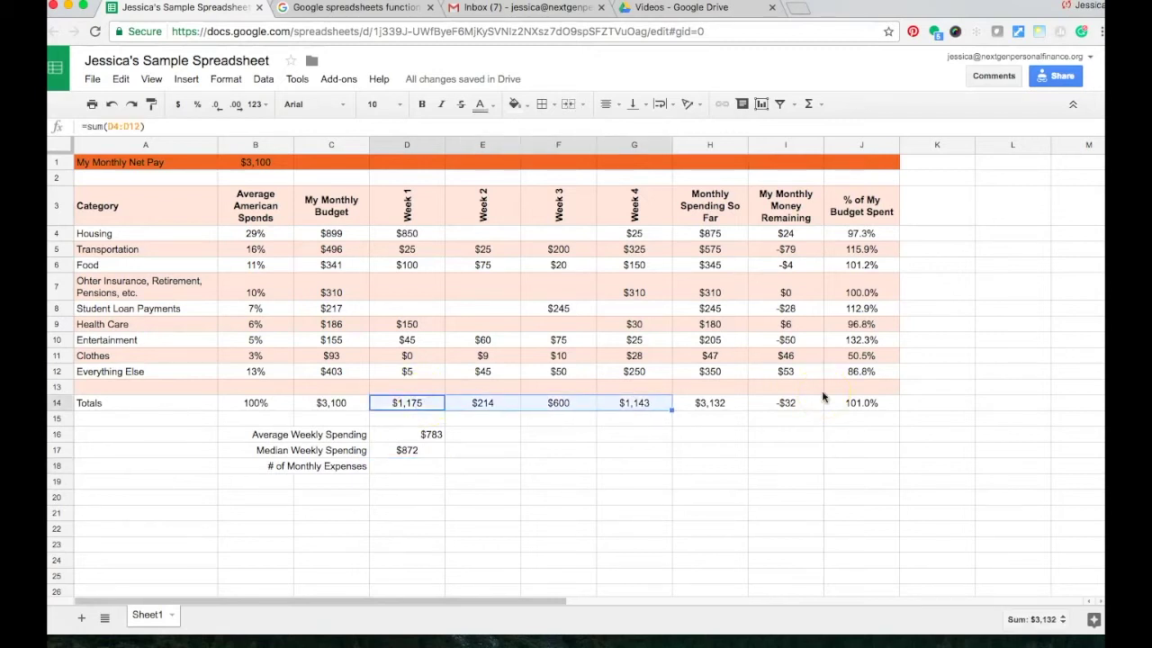
Count the number of monthly expenses in D18 with the COUNT function over all weekly entries, D4:G12
key("Down")
key("Down")
key("Down")
key("Down")
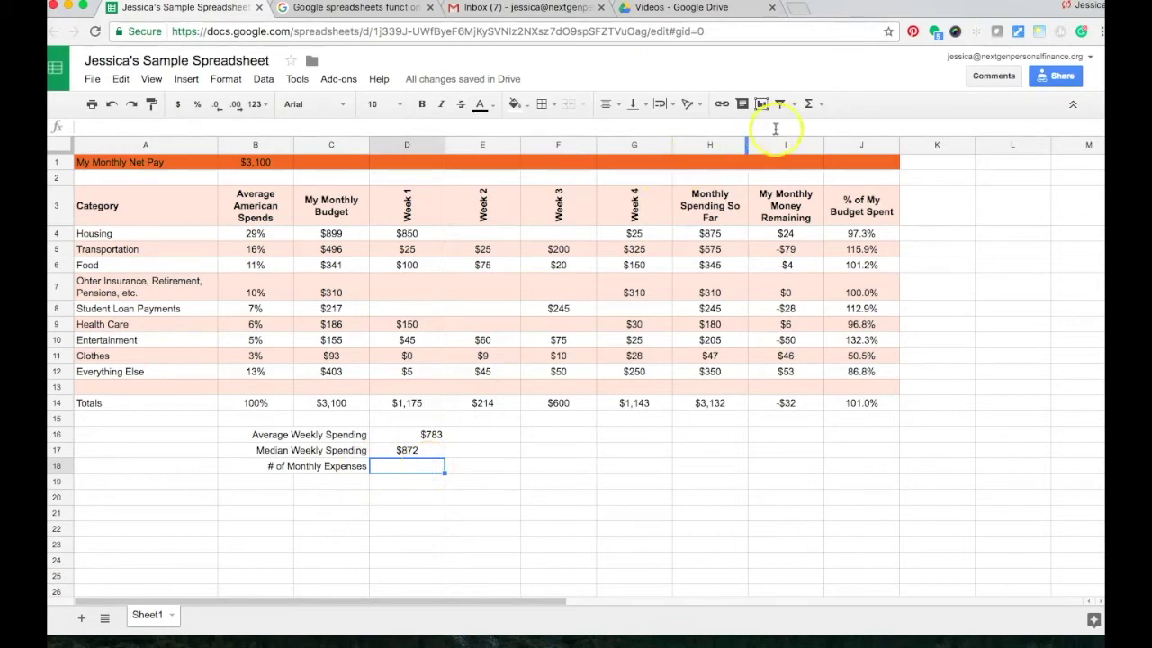
left_click(809, 106)
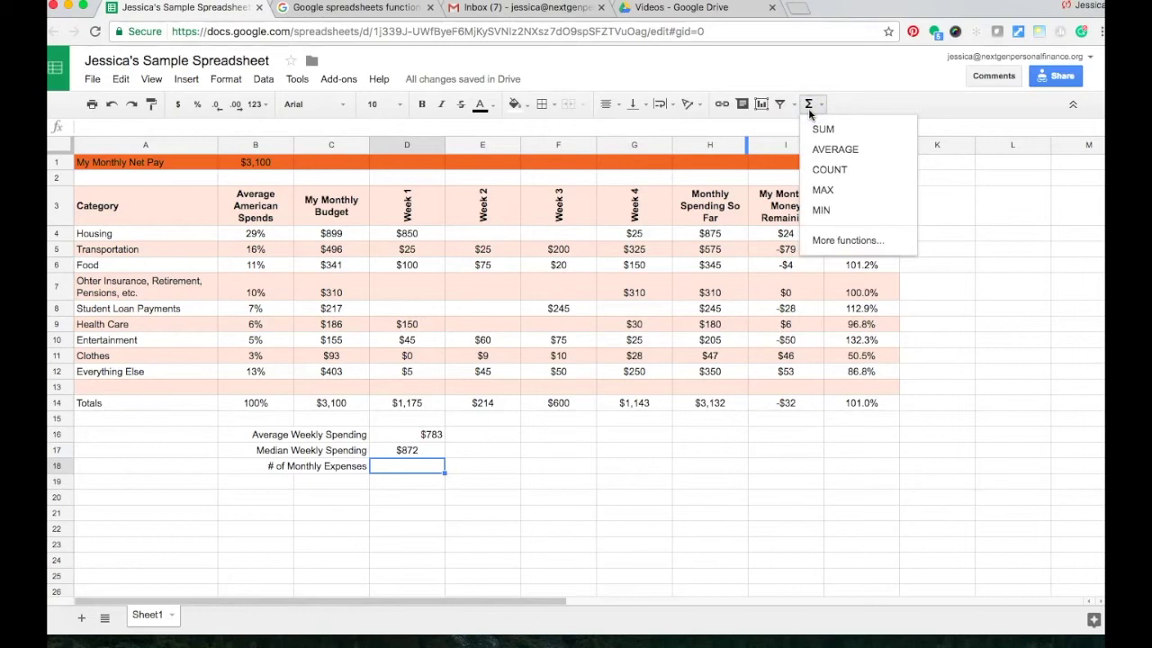
left_click(820, 170)
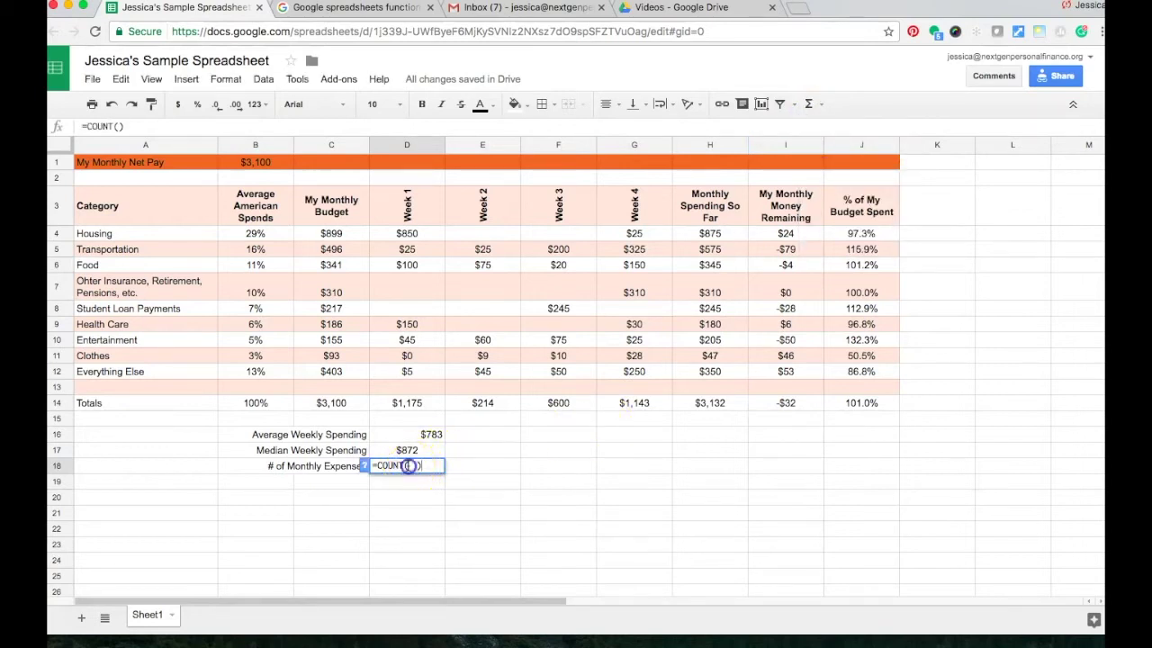
left_click(404, 235)
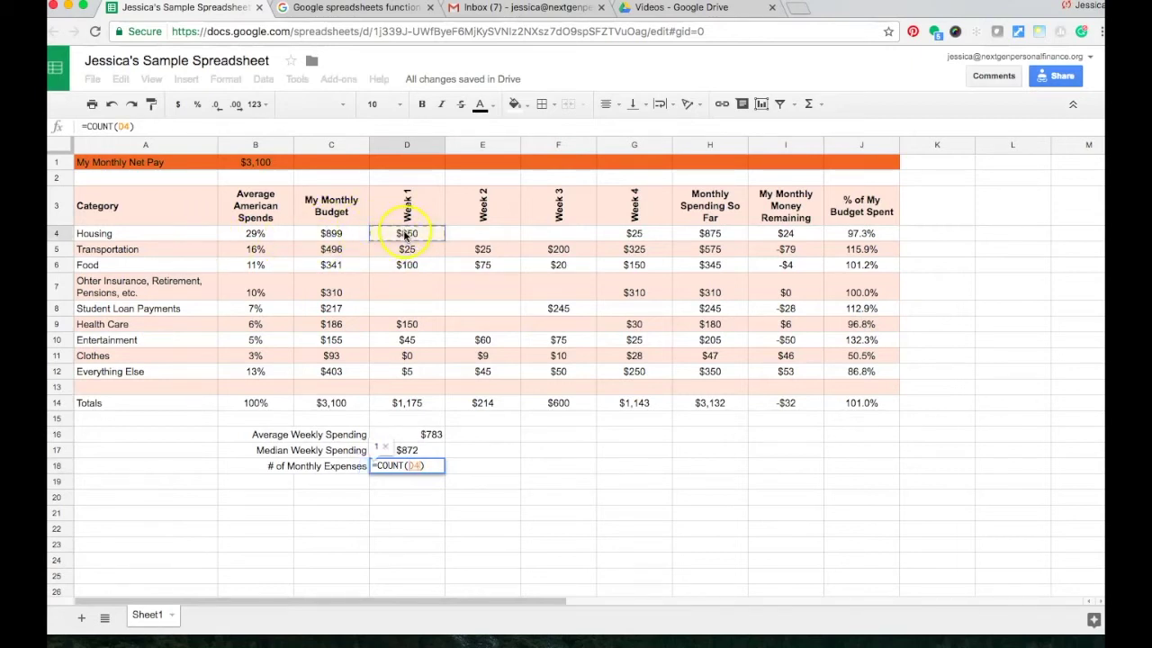
key("shift+Right")
key("shift+Right")
key("shift+Right")
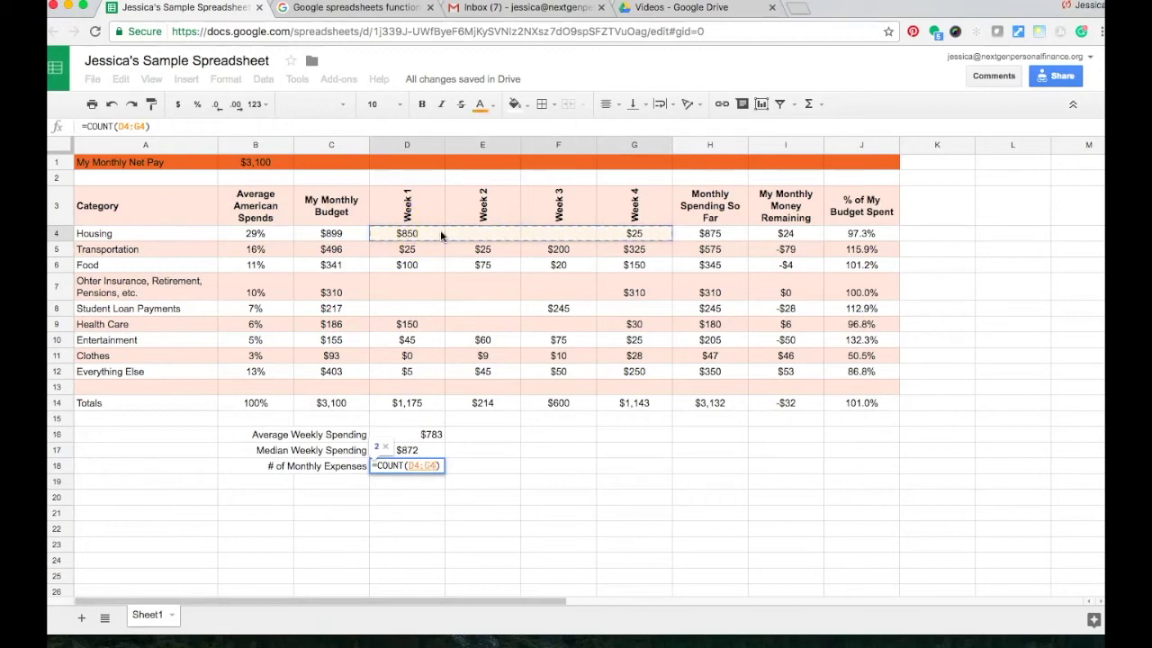
key("shift+Down")
key("shift+Down")
key("shift+Down")
key("shift+Down")
key("shift+Down")
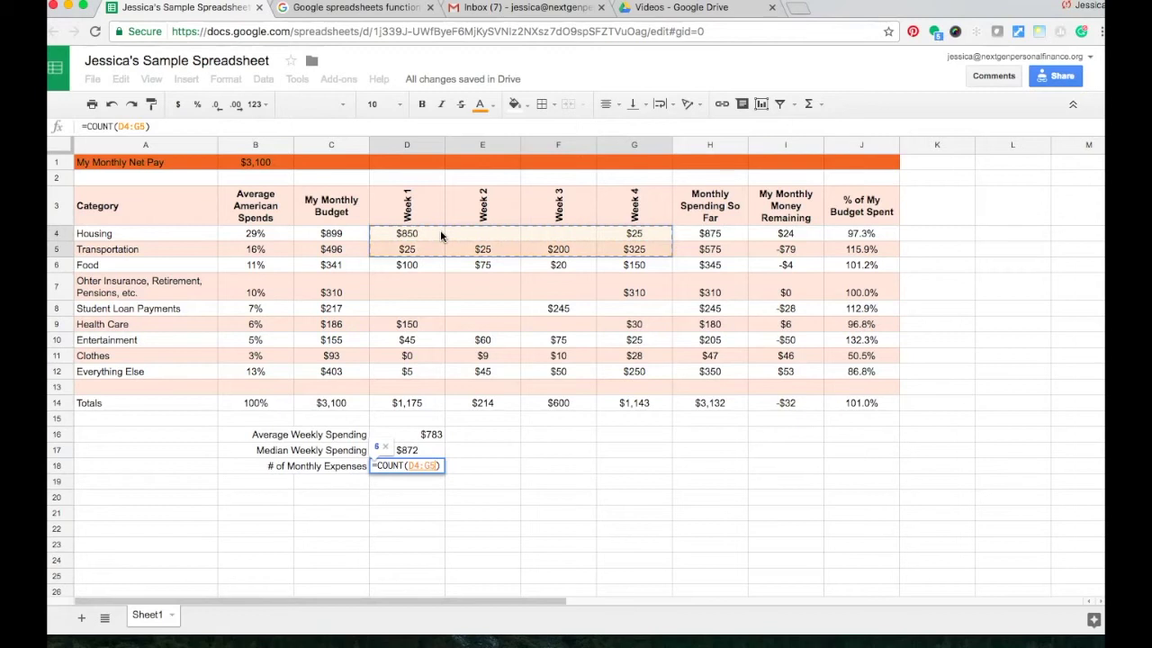
key("shift+Down")
key("shift+Down")
key("shift+Down")
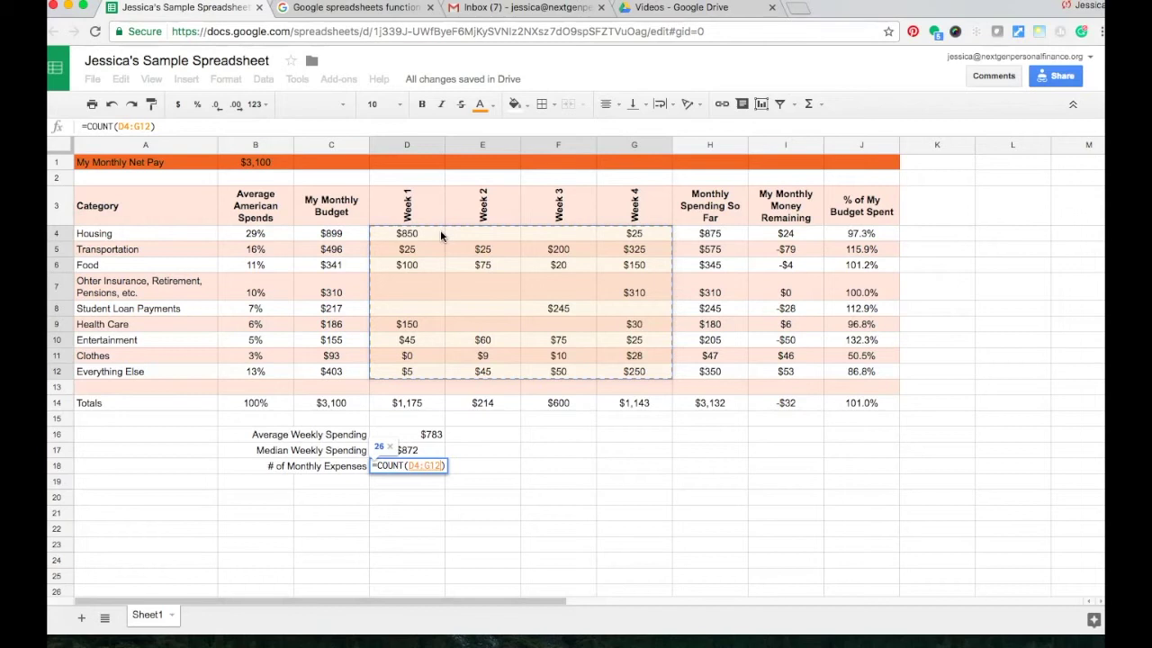
key("Return")
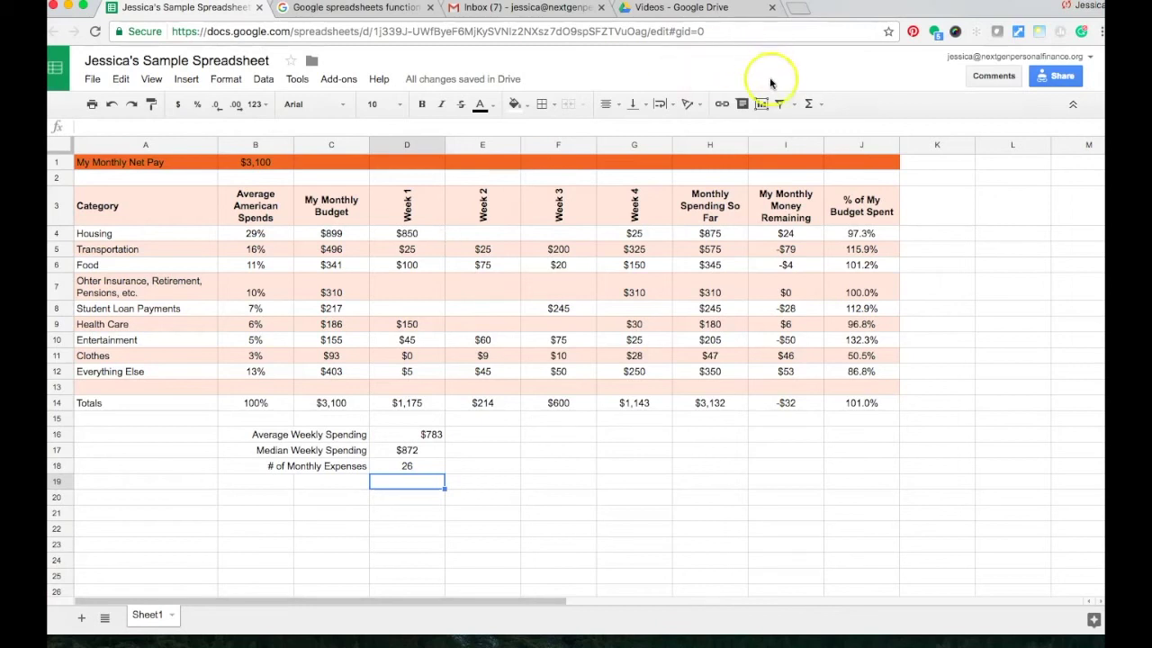
left_click(816, 105)
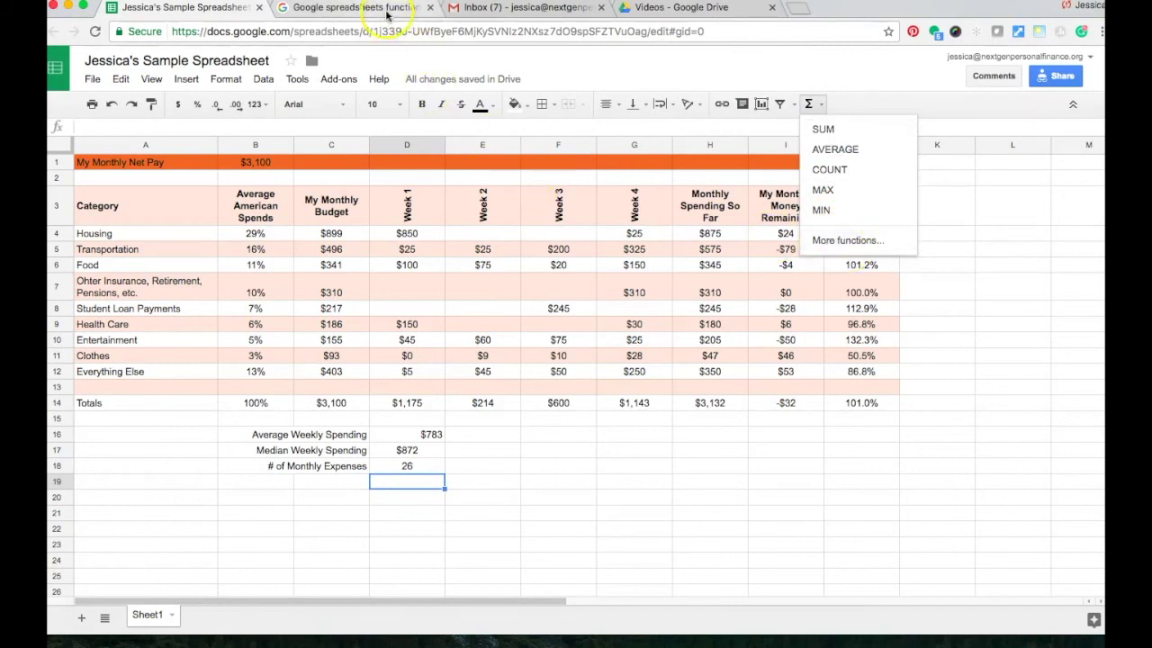
Add a new sheet to the spreadsheet
left_click(81, 613)
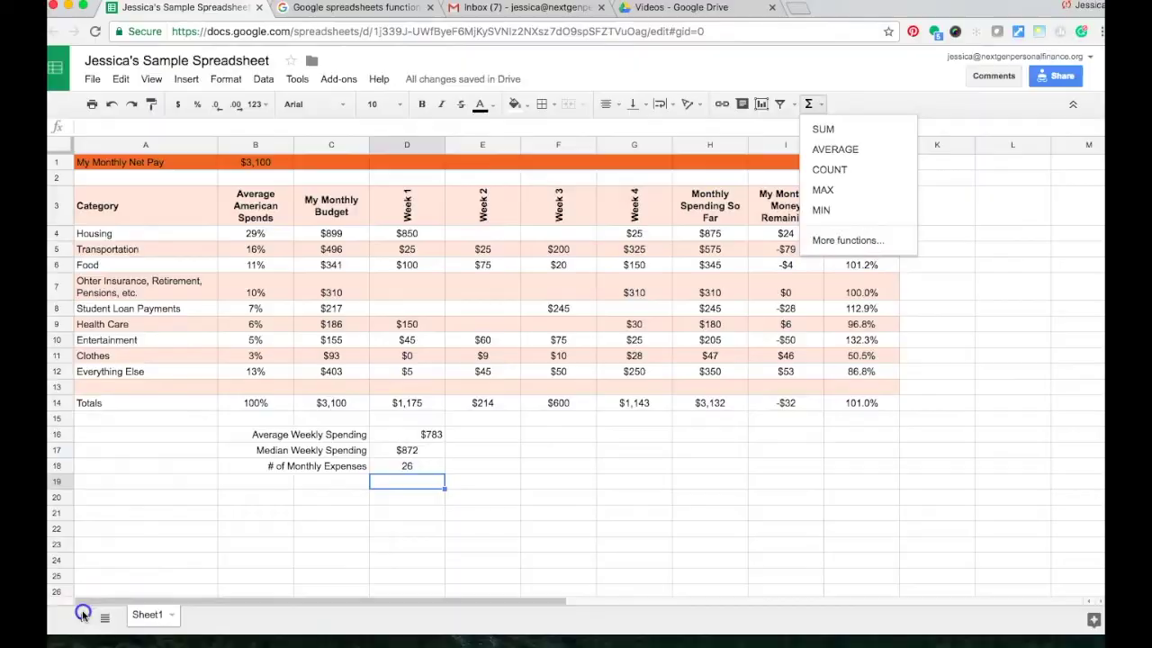